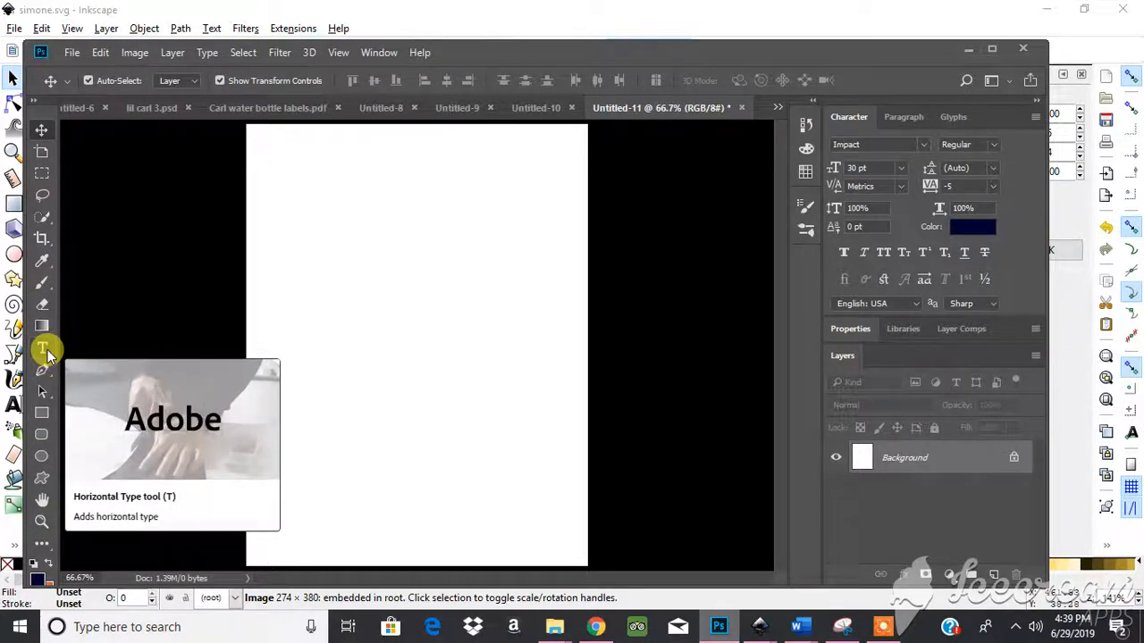
- Type the word GRAD on the page and set it in the Impact font
left_click(43, 350)
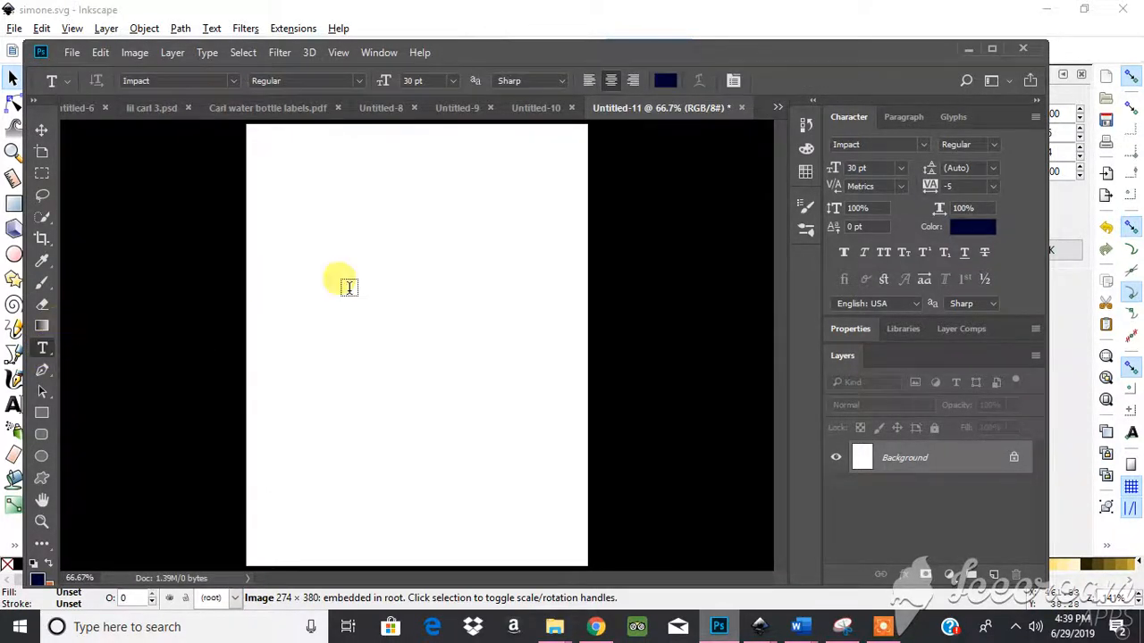
left_click(304, 318)
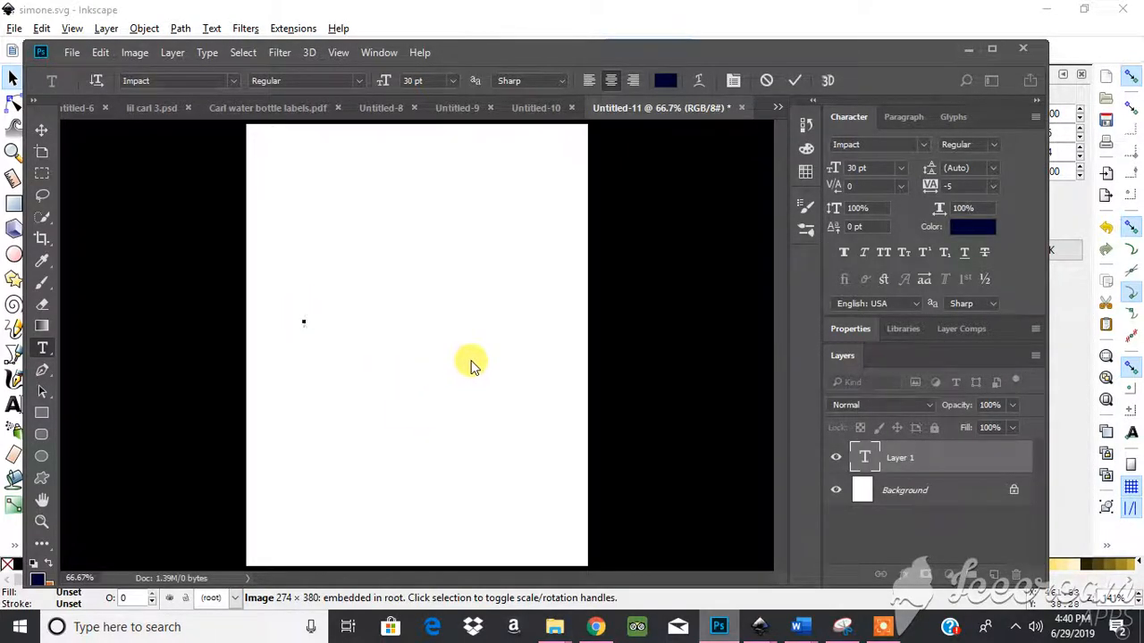
type("GRAD")
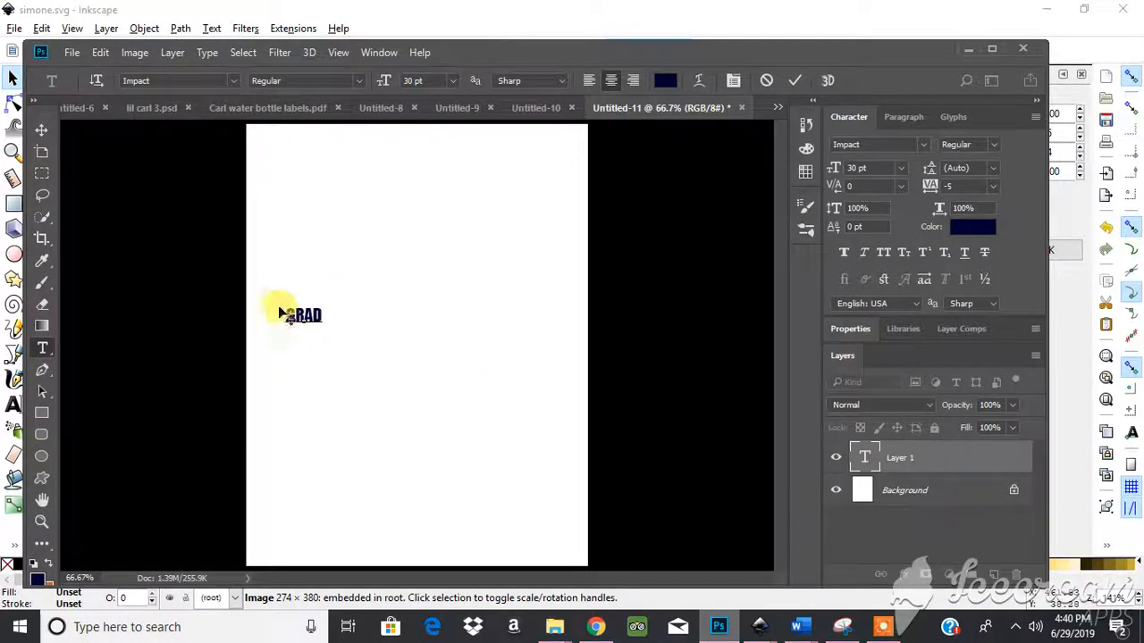
left_click_drag(288, 312, 338, 318)
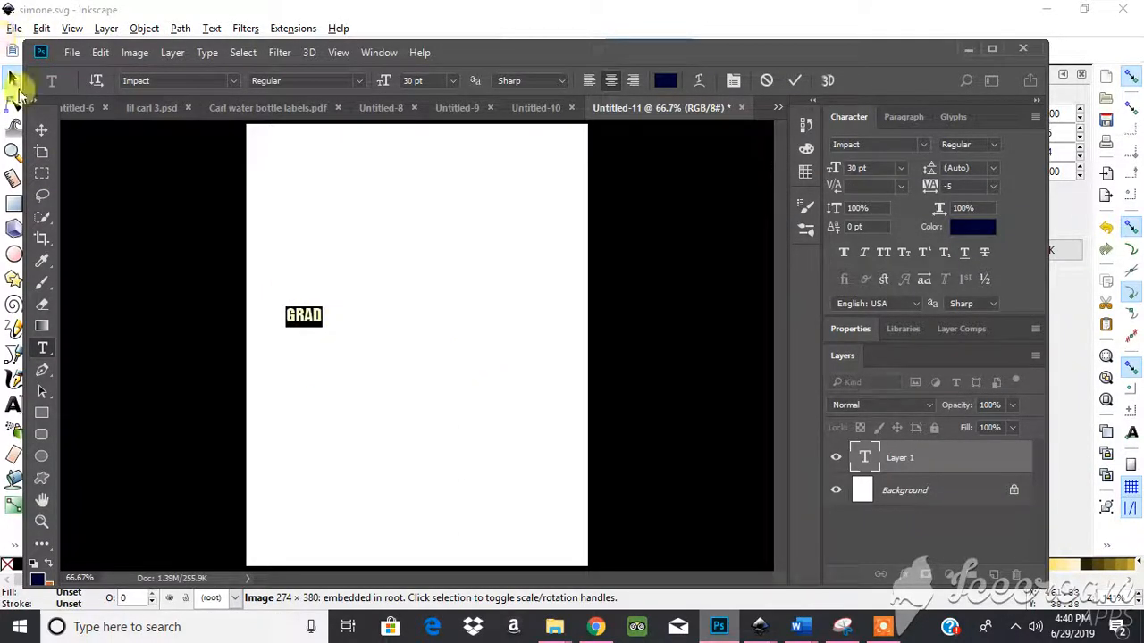
left_click(41, 143)
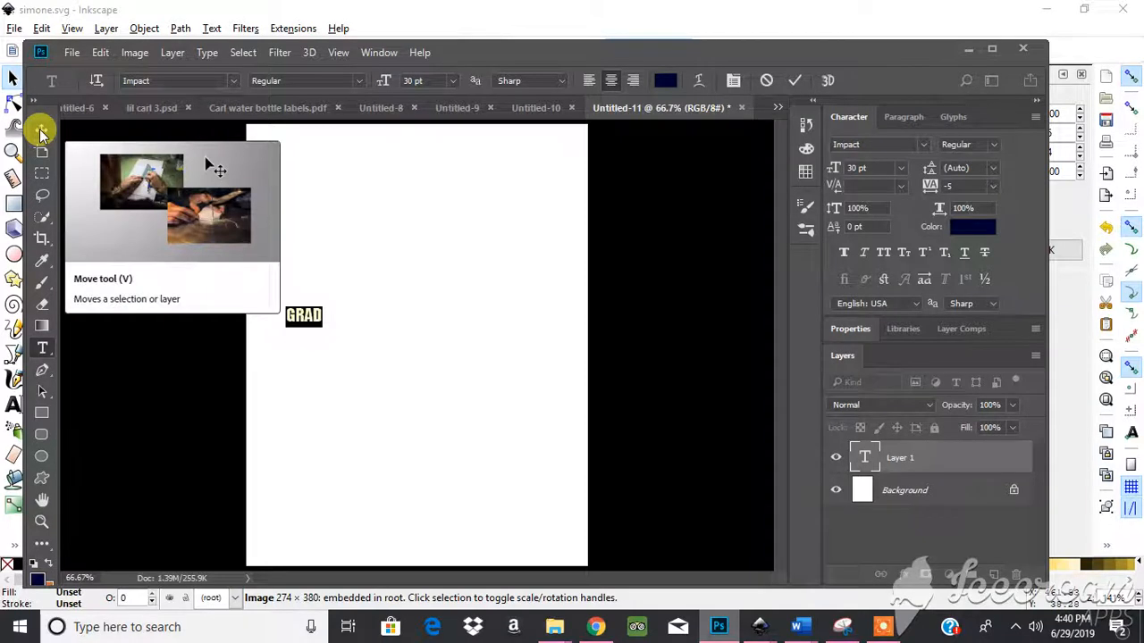
- Scale GRAD up to 340.81 pt and centre it across the page
left_click(40, 132)
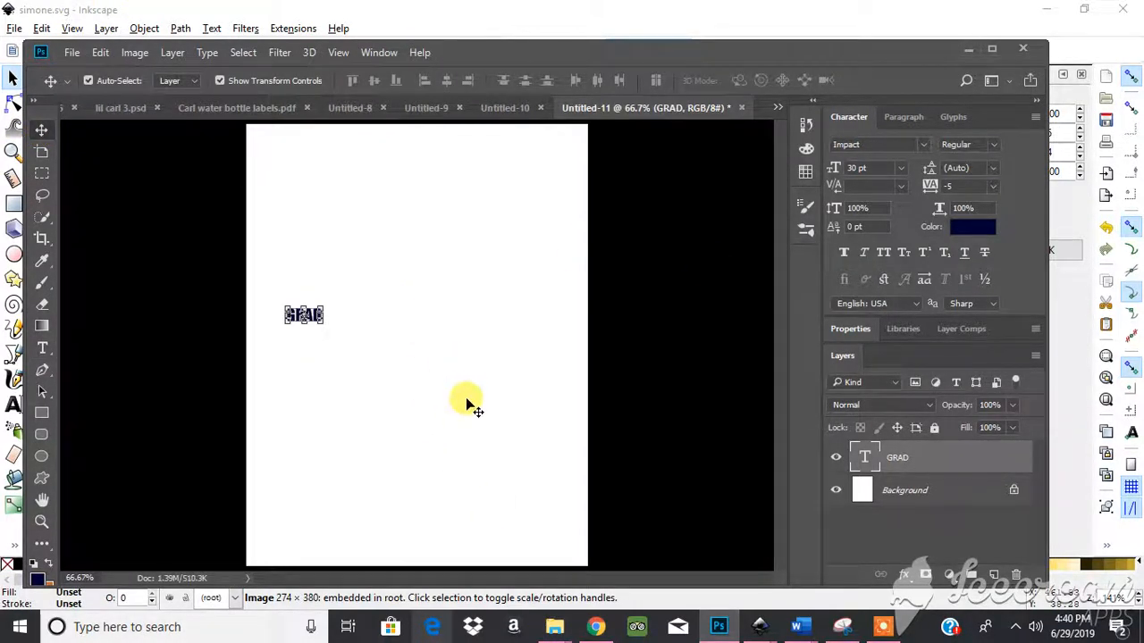
left_click_drag(324, 329, 319, 323)
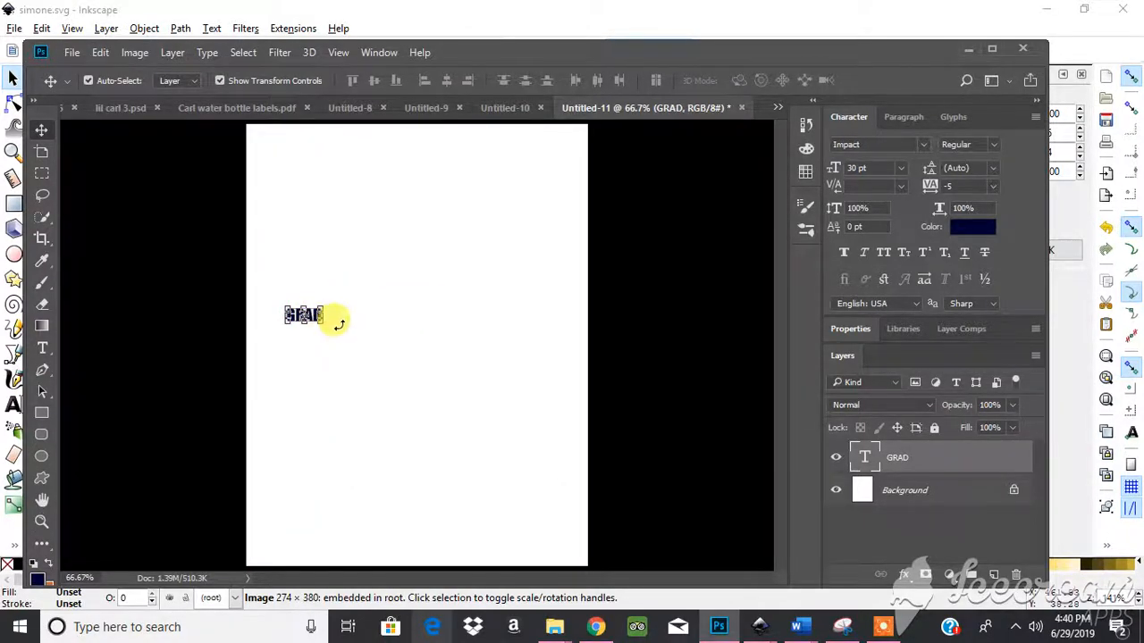
left_click_drag(320, 323, 542, 534)
left_click_drag(459, 413, 472, 361)
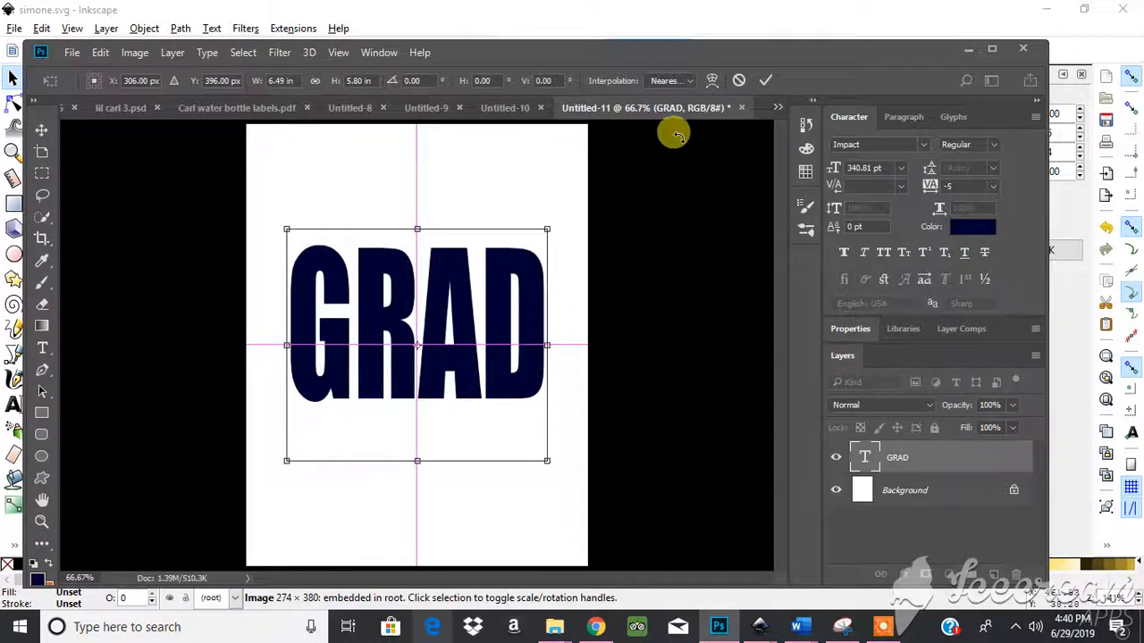
left_click(765, 82)
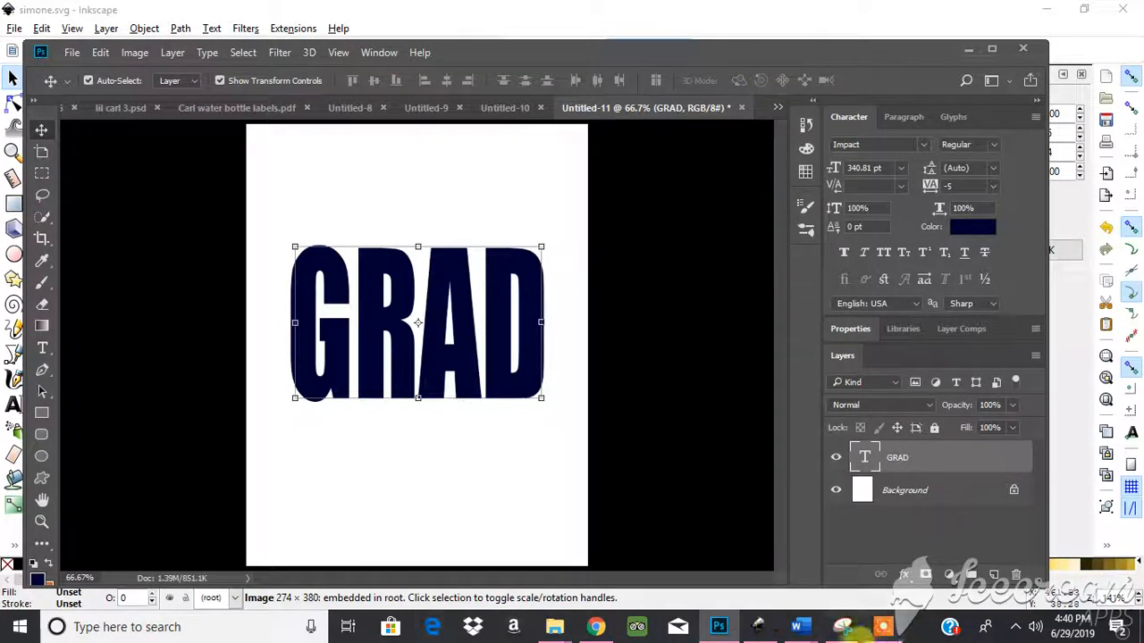
- Place photo DSC_0288 from the 2019-04 folder onto the canvas over GRAD
mouse_move(552, 630)
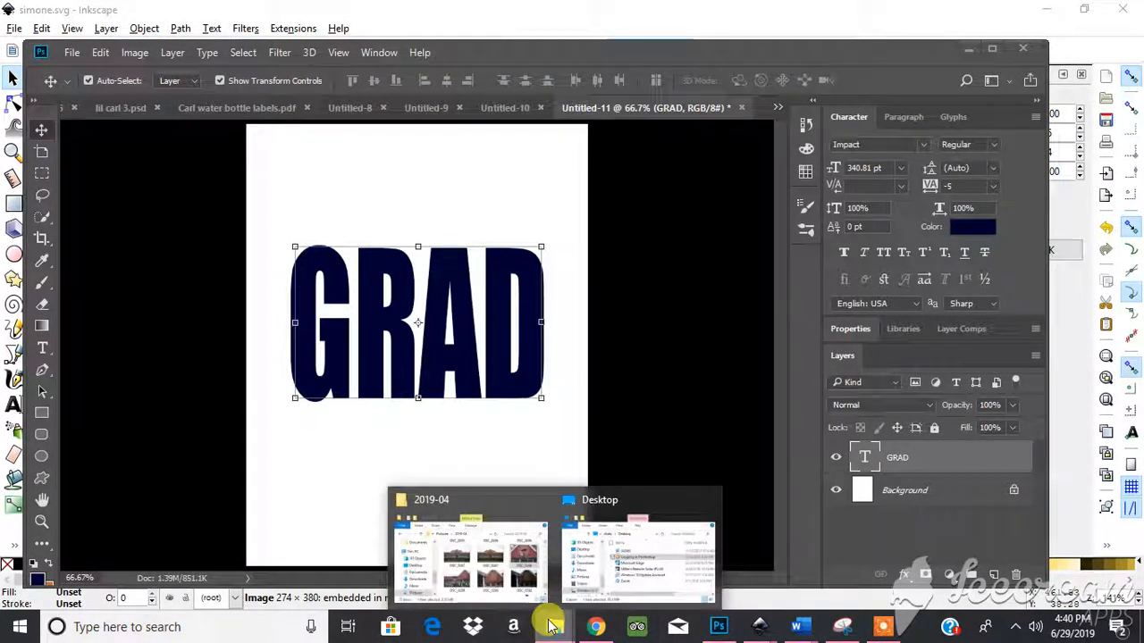
left_click(473, 536)
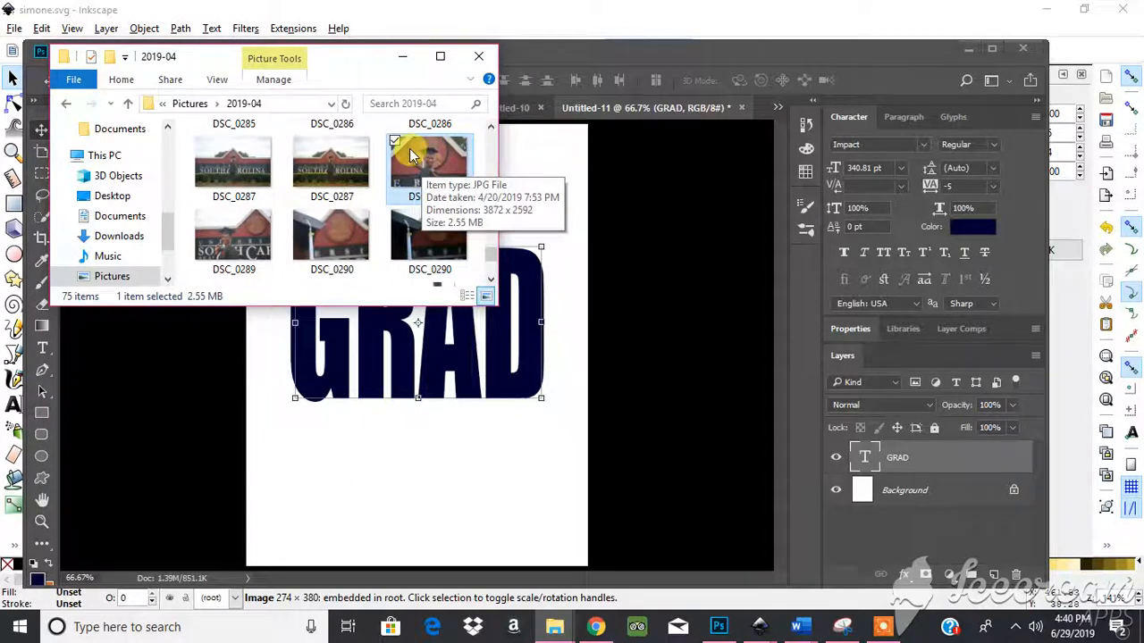
left_click_drag(411, 159, 467, 384)
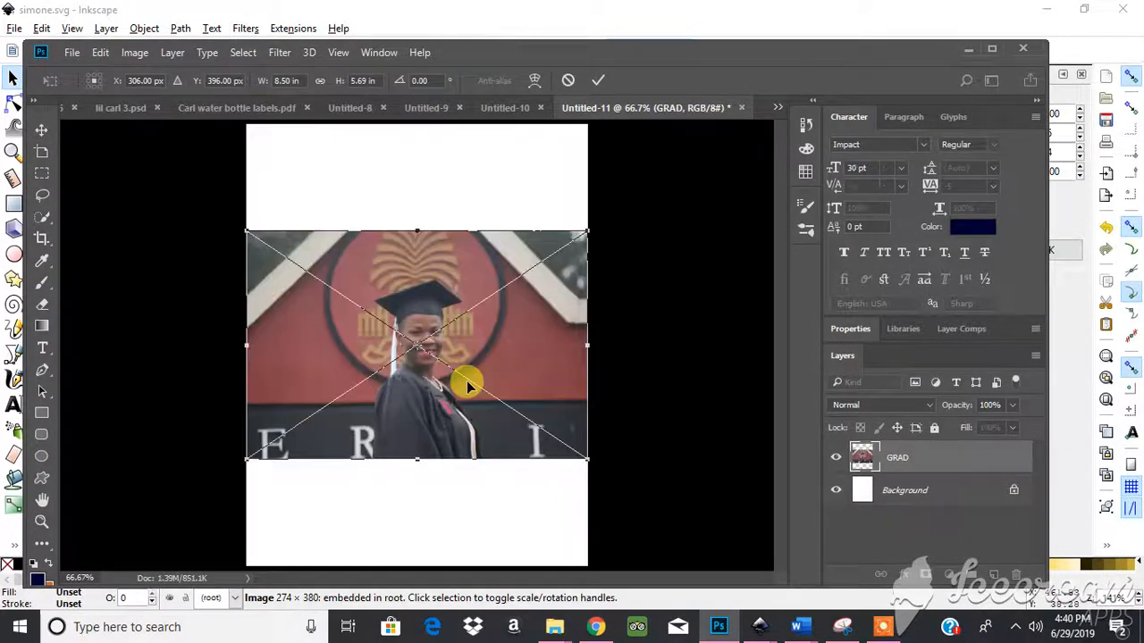
mouse_move(461, 363)
left_mouse_down()
mouse_move(446, 331)
mouse_move(457, 350)
left_mouse_up()
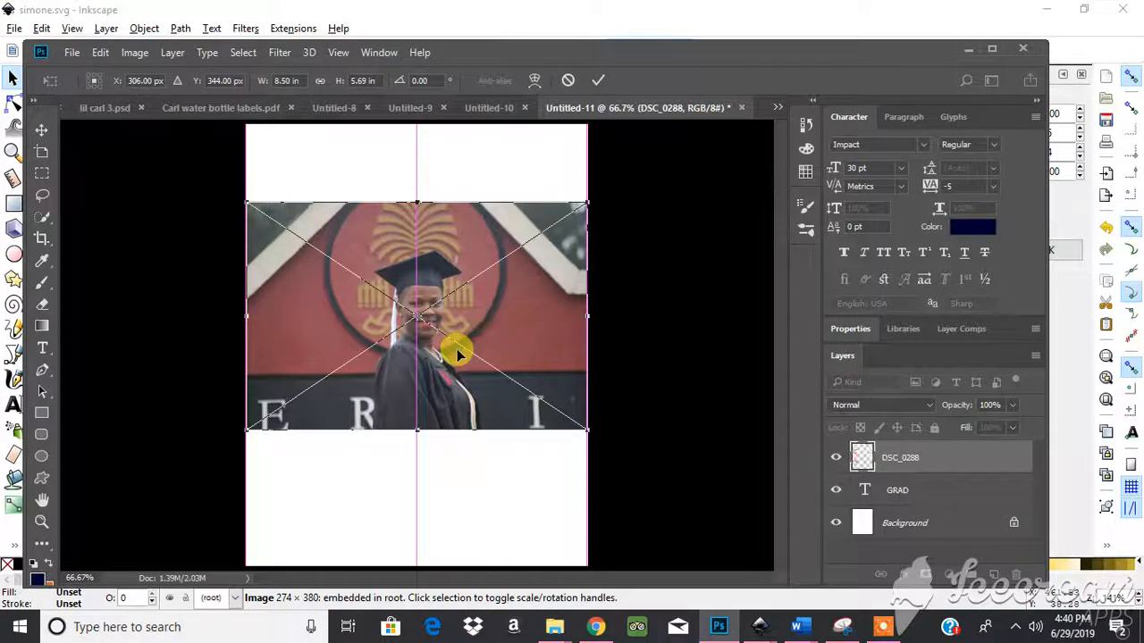
- Lower the photo's opacity to reveal GRAD, then commit the 8.50 × 5.69 in placement
left_click(1013, 408)
left_click_drag(1010, 429, 1034, 438)
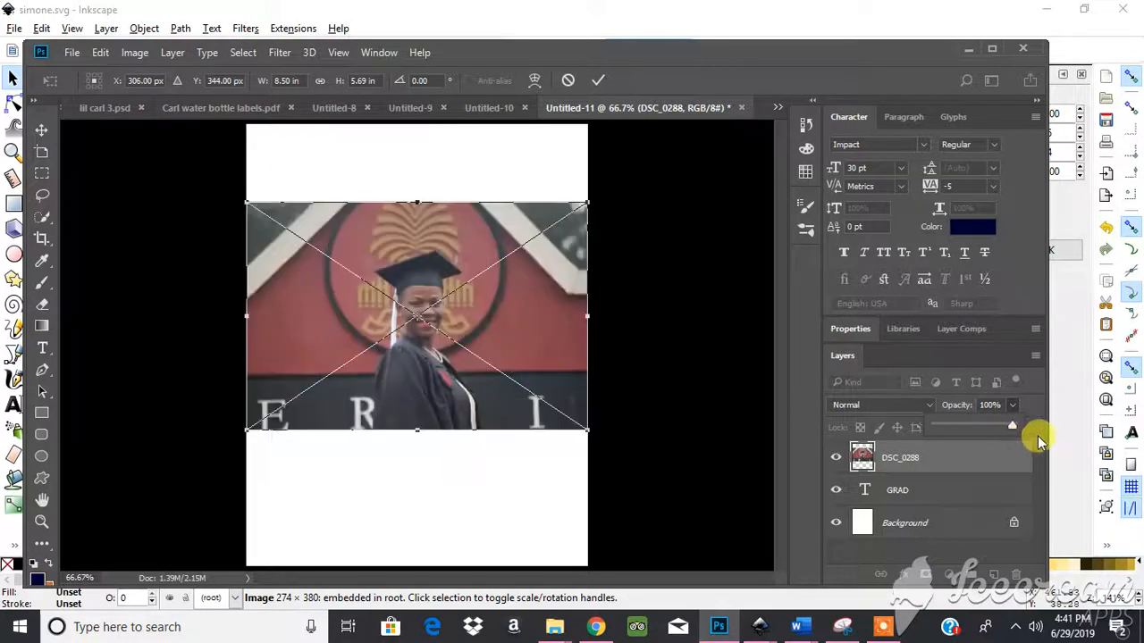
left_click(596, 79)
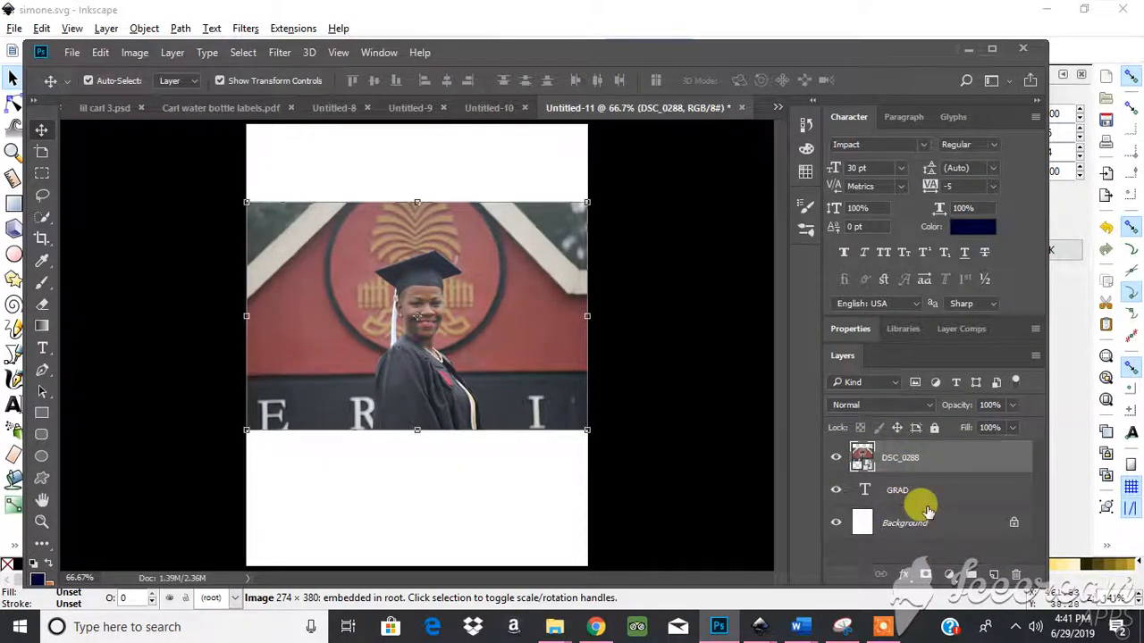
- Clip the DSC_0288 photo to the GRAD text and shift it right within the letters
right_click(909, 459)
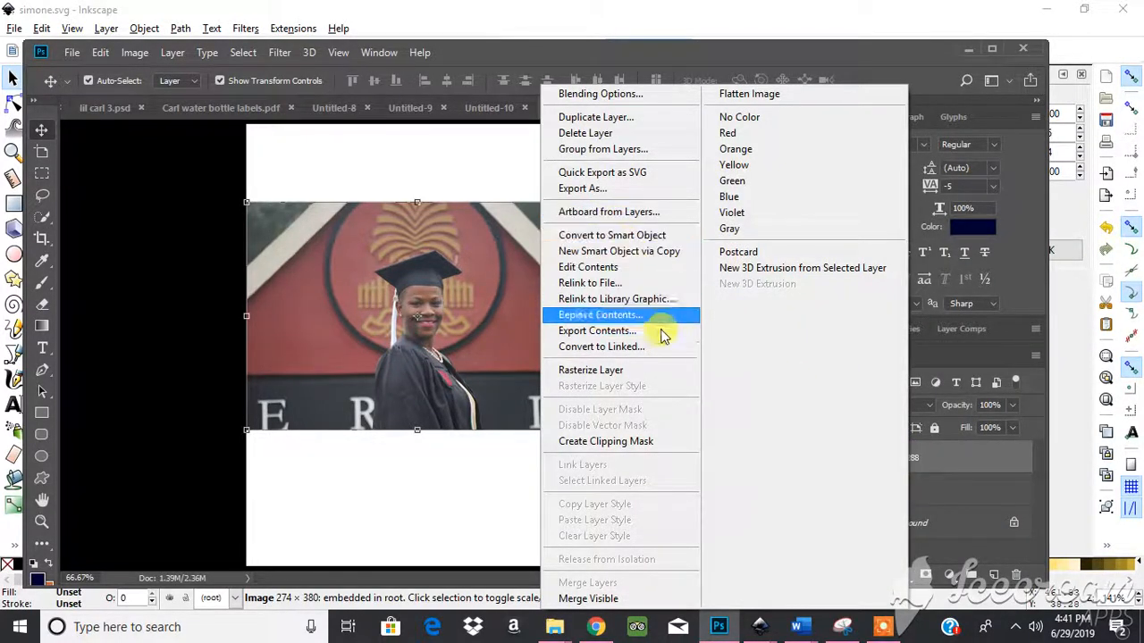
left_click(640, 443)
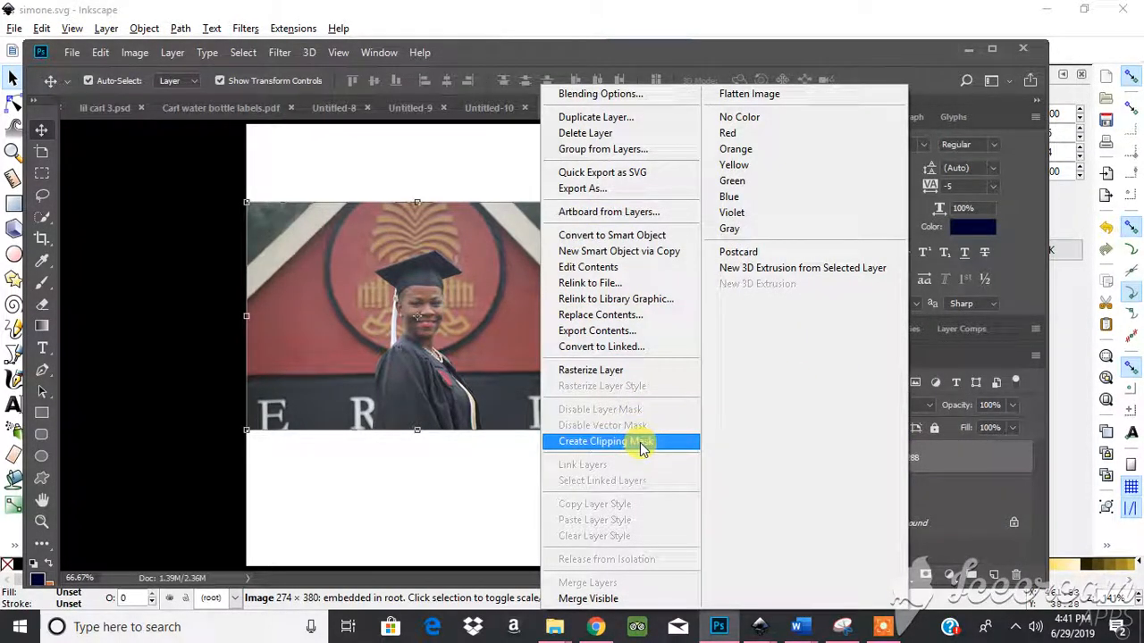
left_click(640, 443)
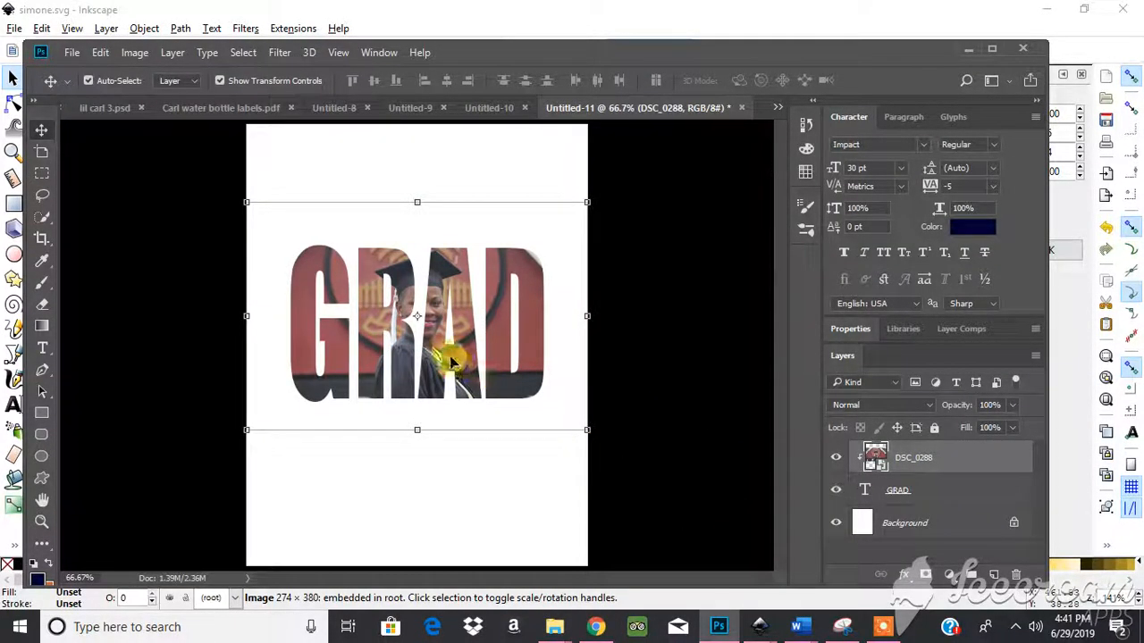
left_click_drag(450, 357, 477, 365)
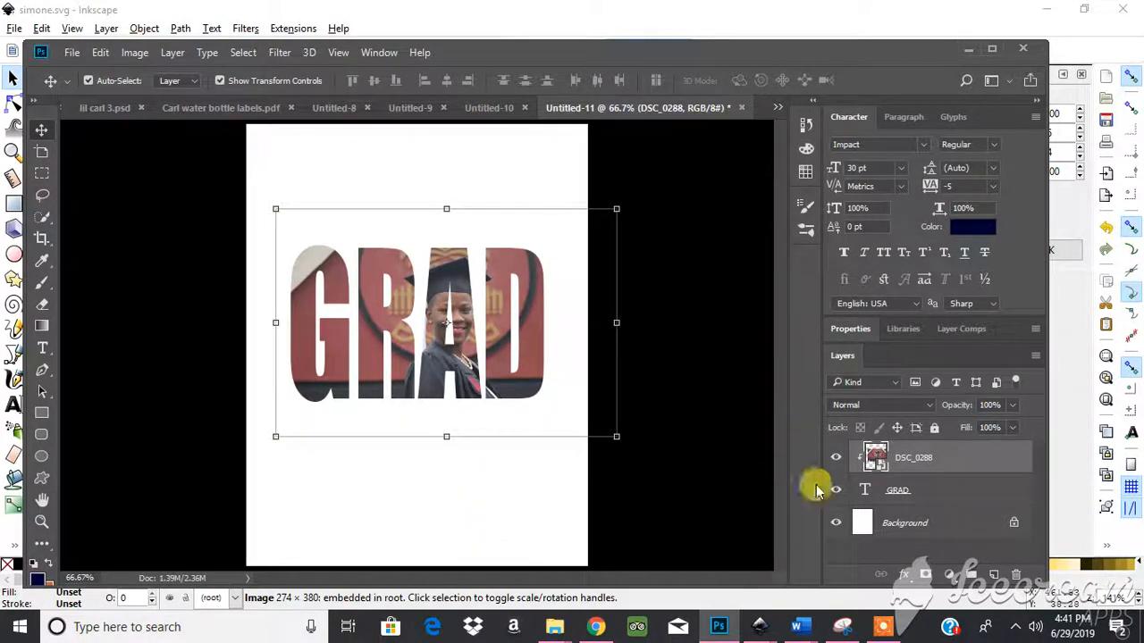
- Merge the photo and GRAD into one DSC_0288 layer and nudge it slightly left
left_click(514, 489)
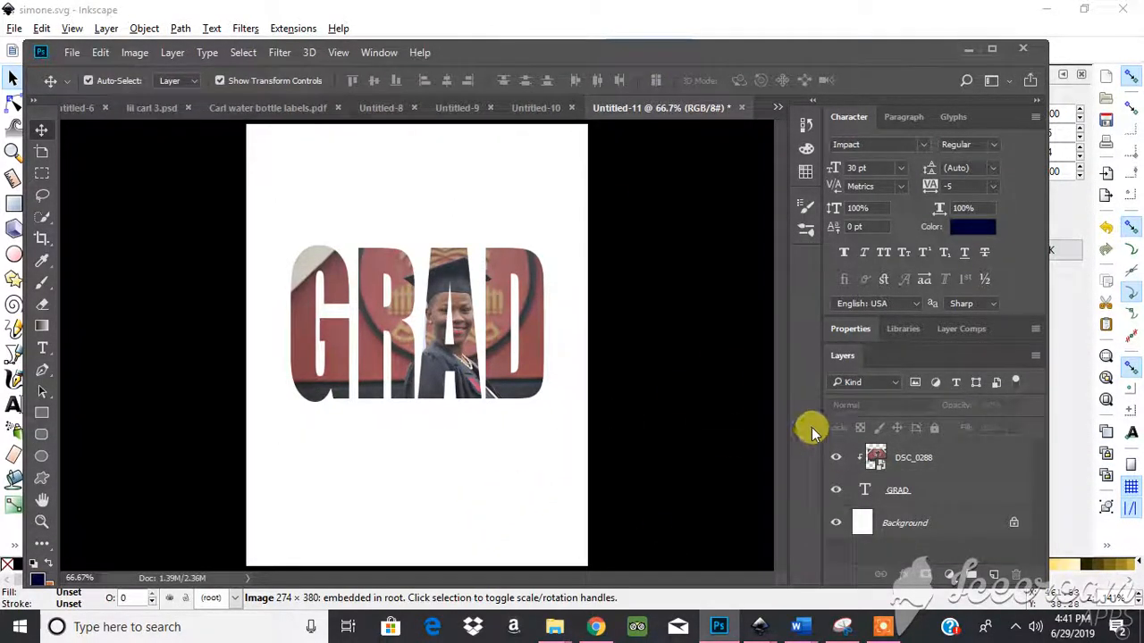
left_click(913, 488)
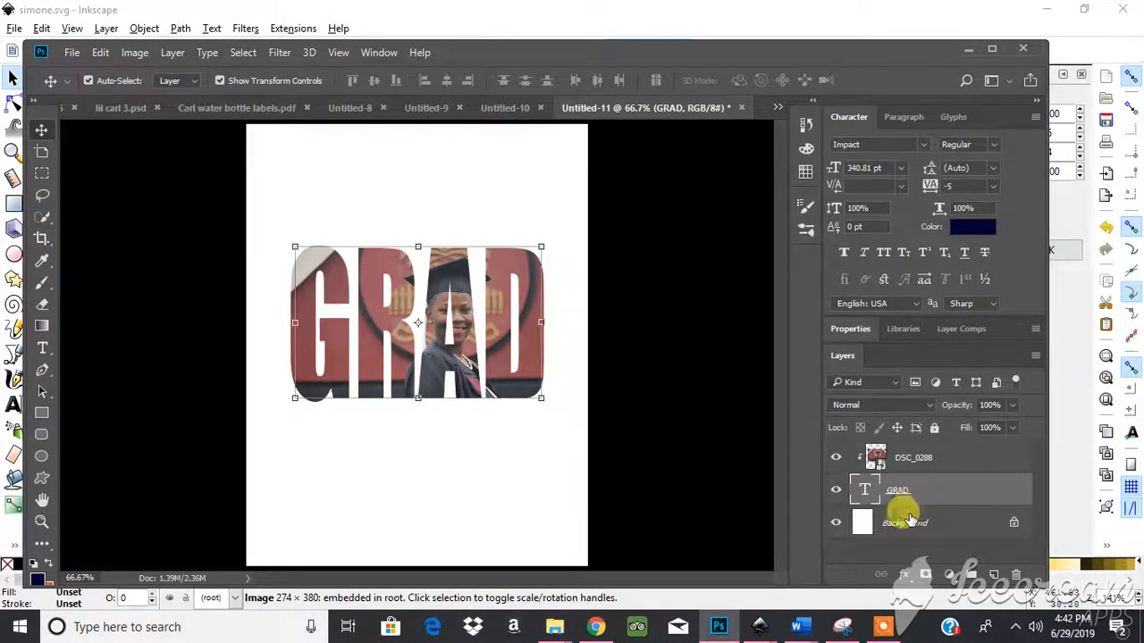
left_click(913, 458)
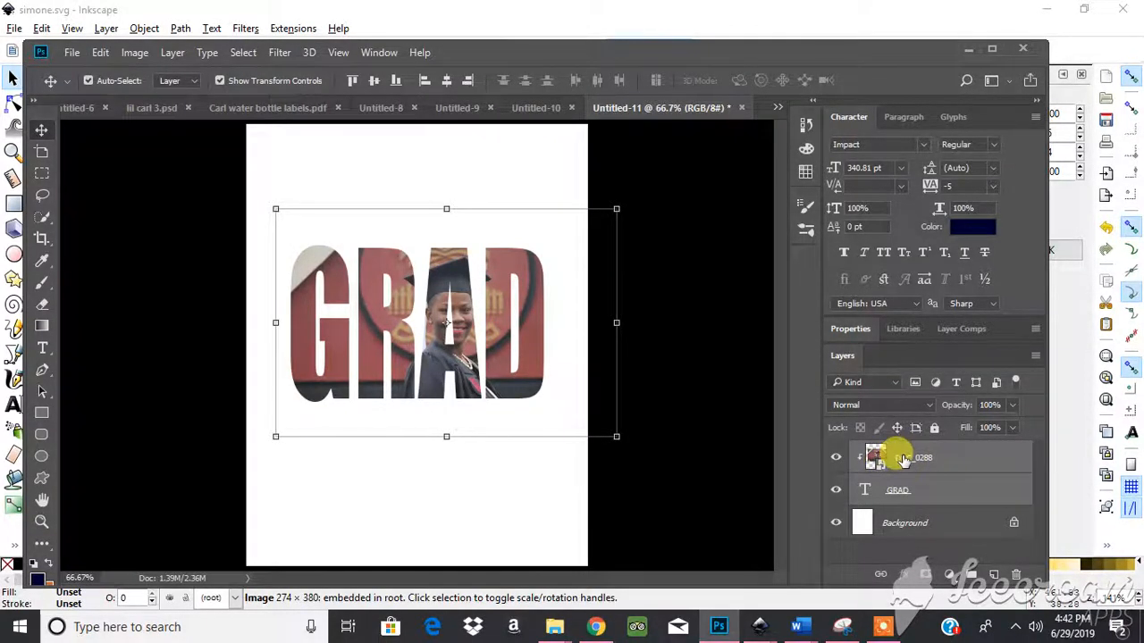
right_click(884, 457)
left_click(598, 582)
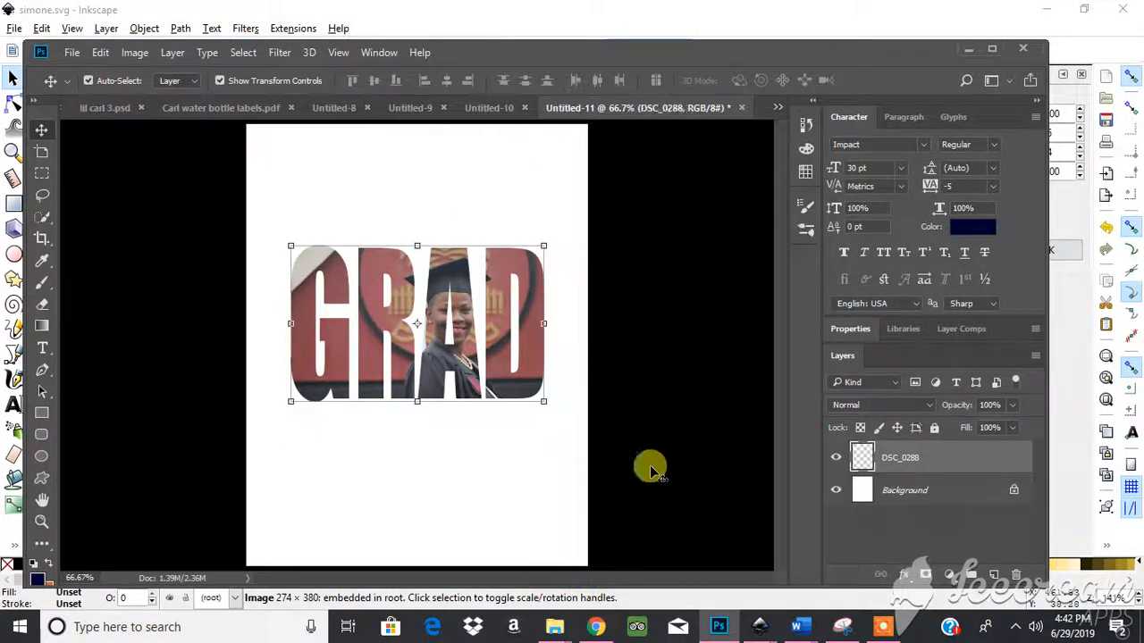
mouse_move(447, 332)
left_mouse_down()
mouse_move(408, 306)
mouse_move(437, 329)
left_mouse_up()
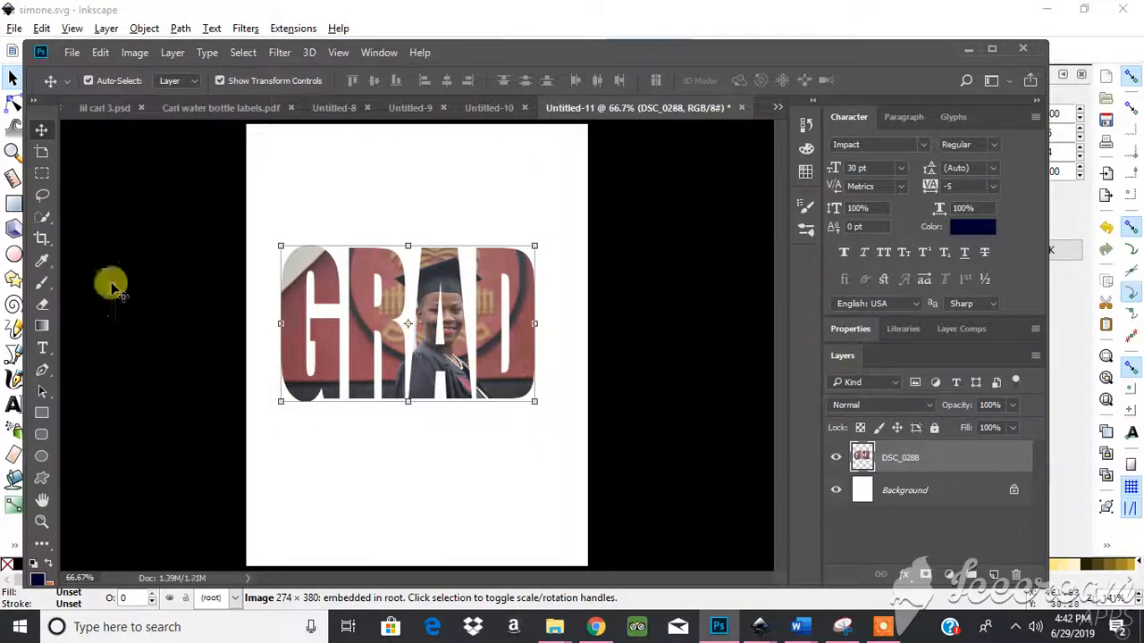
- Add a 2018 text layer above GRAD in the Sunshine font
left_click(42, 349)
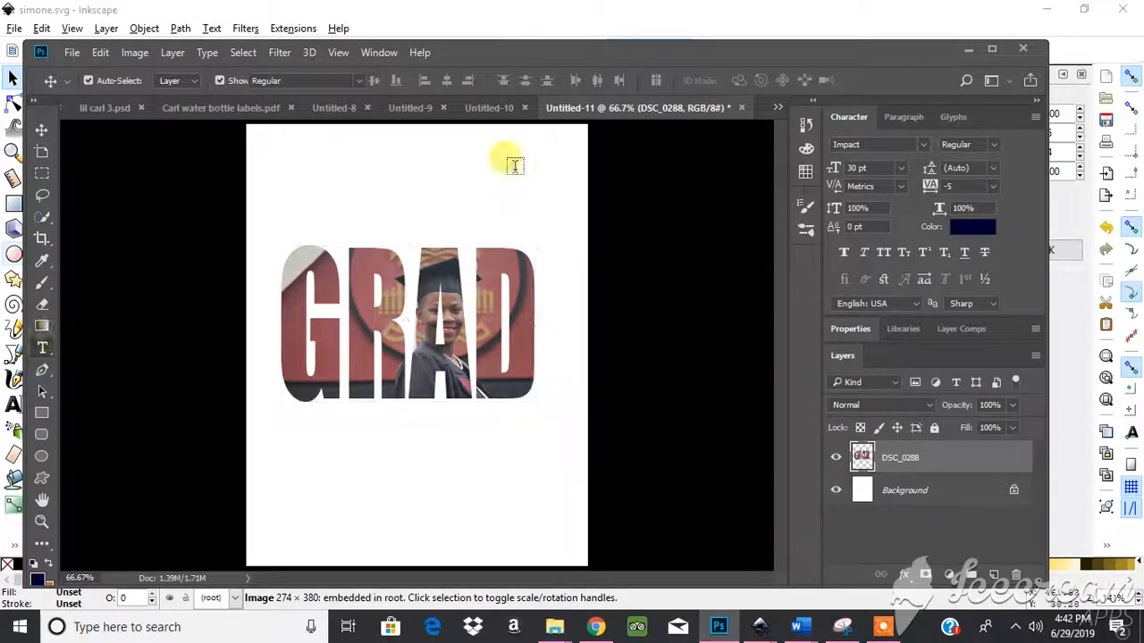
left_click(336, 227)
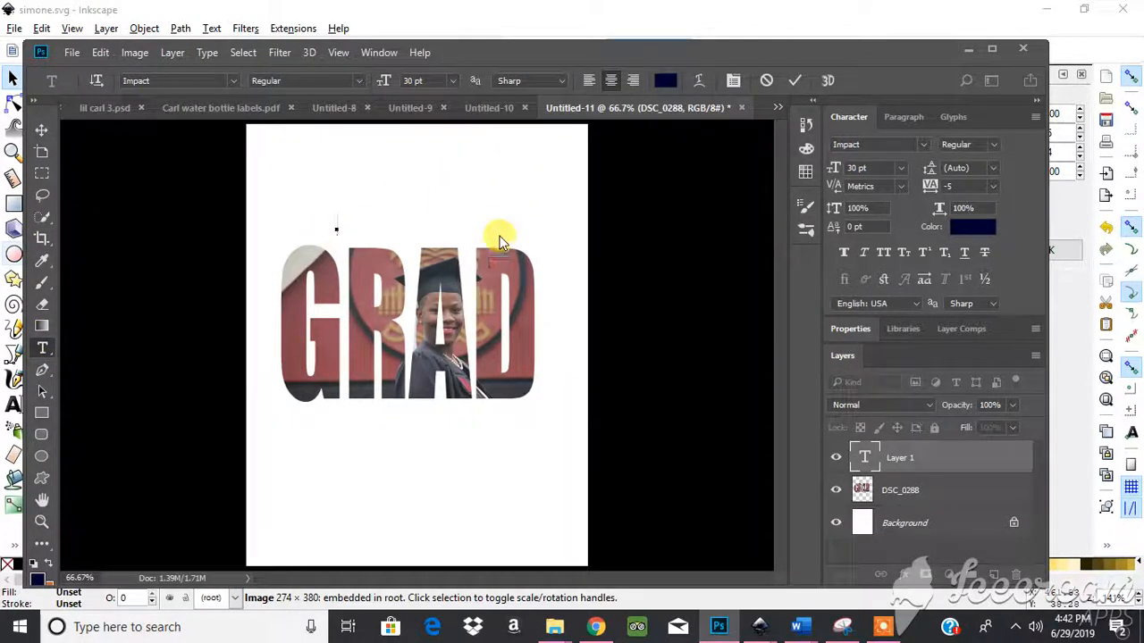
type("208")
type("8")
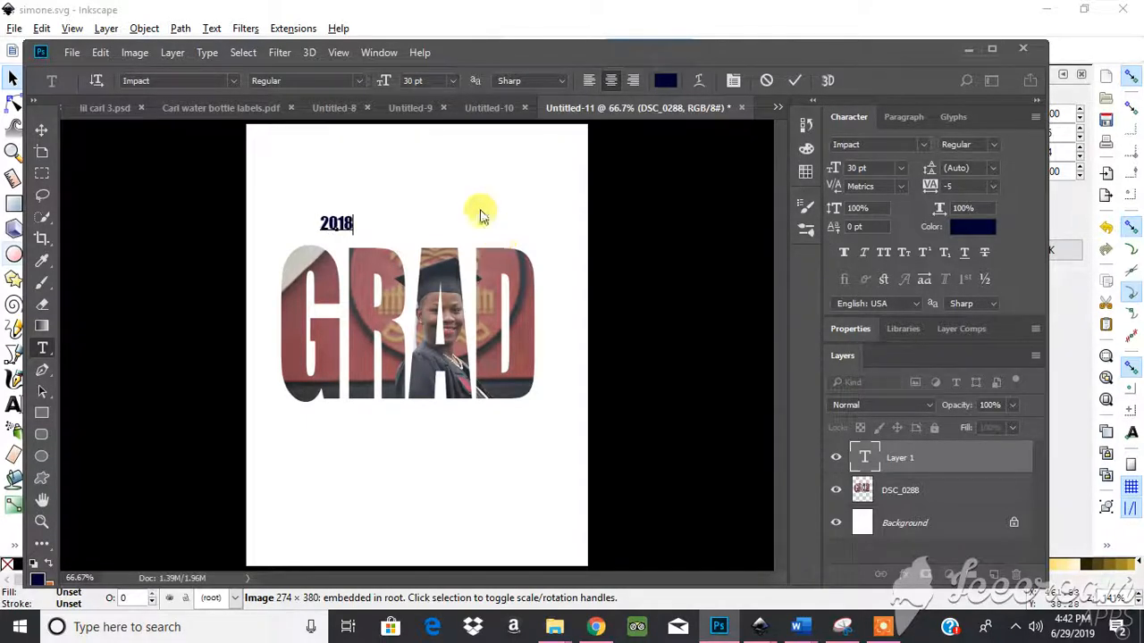
left_click_drag(325, 223, 370, 224)
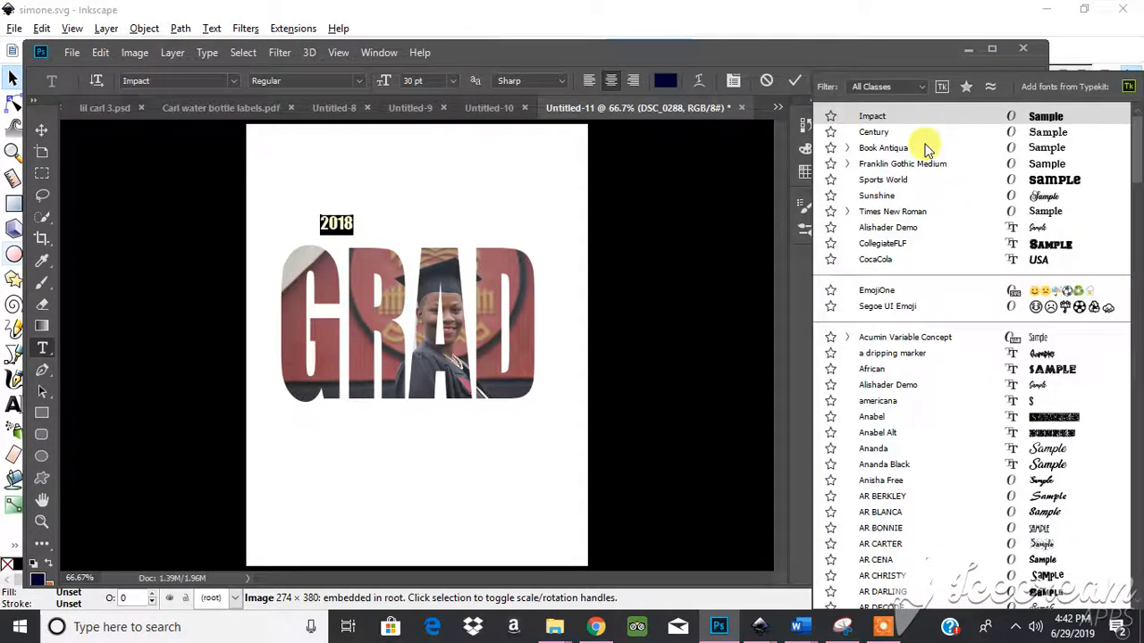
left_click(1046, 198)
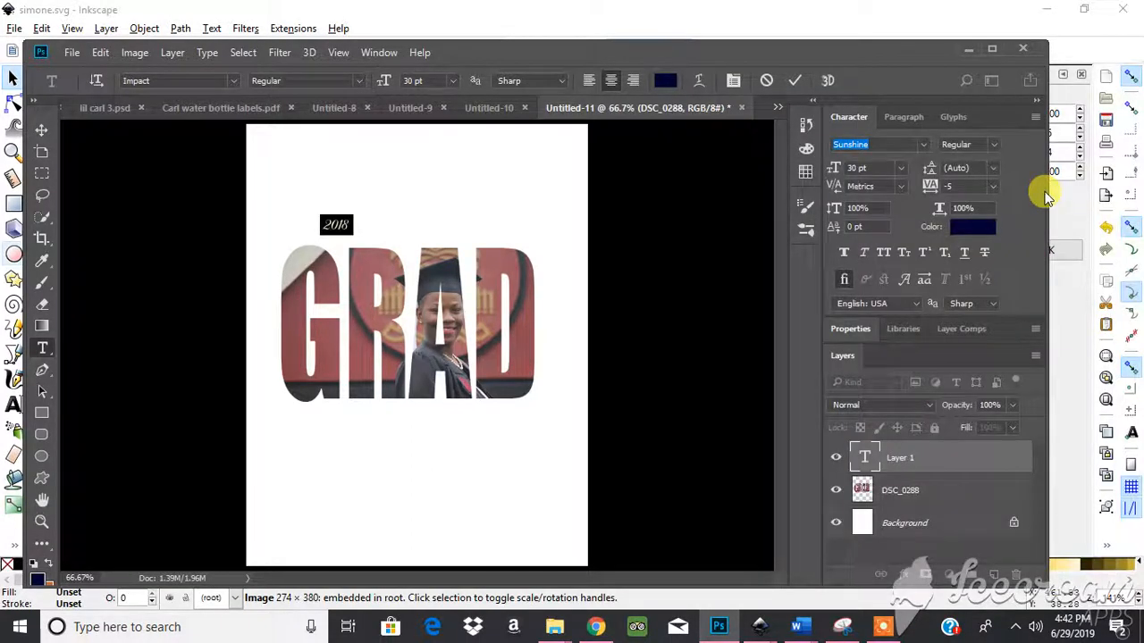
- Enlarge 2018 to 207.36 pt and move it over GRAD's lower right
left_click(41, 131)
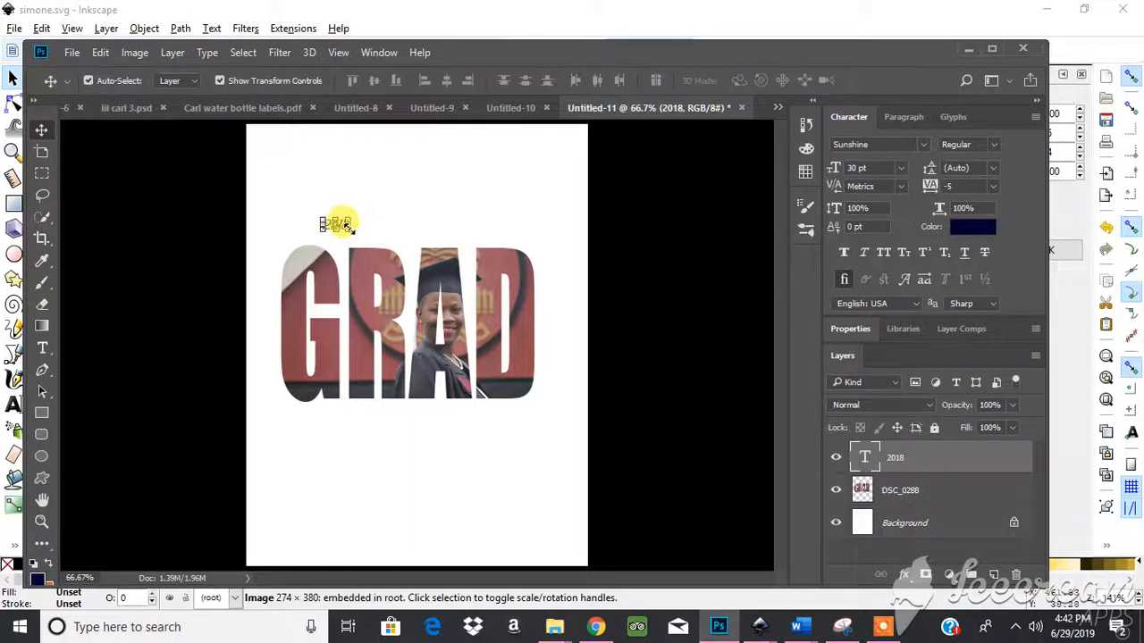
left_click_drag(350, 230, 479, 370)
left_click_drag(407, 297, 461, 402)
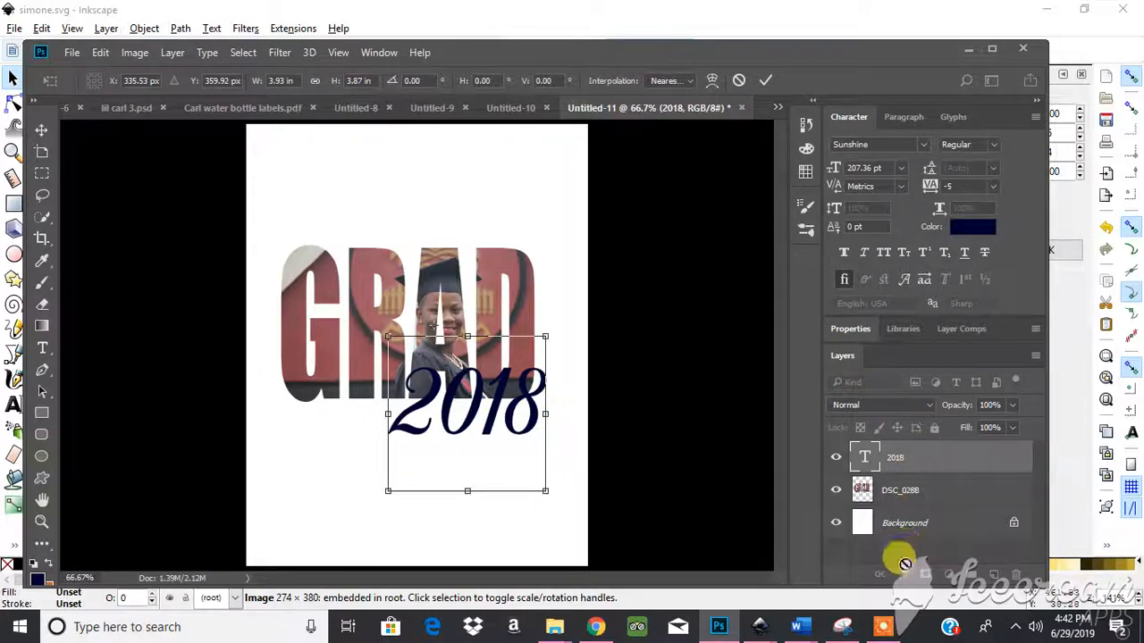
left_click(765, 78)
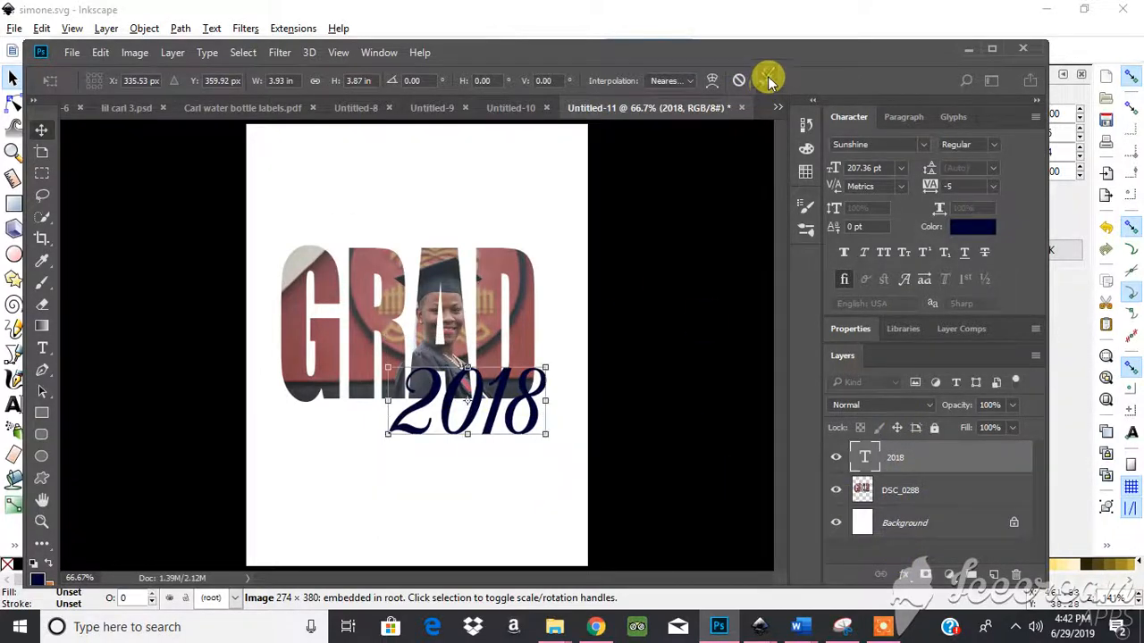
left_click(969, 229)
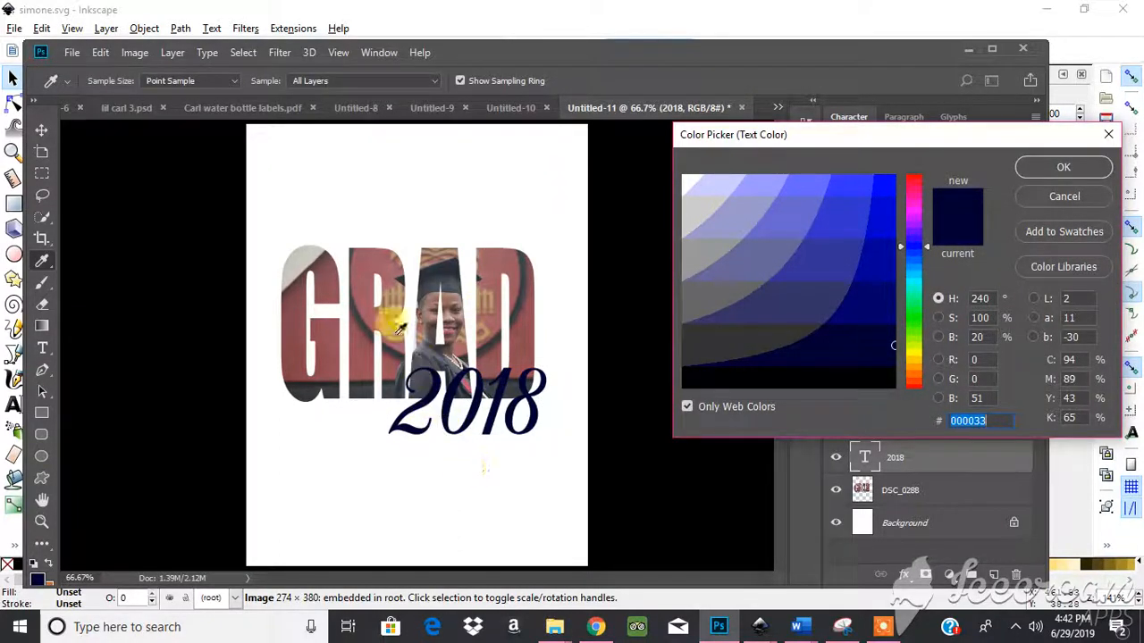
- Colour the 2018 text brick red #993333, sampled from the GRAD photo
left_click(300, 346)
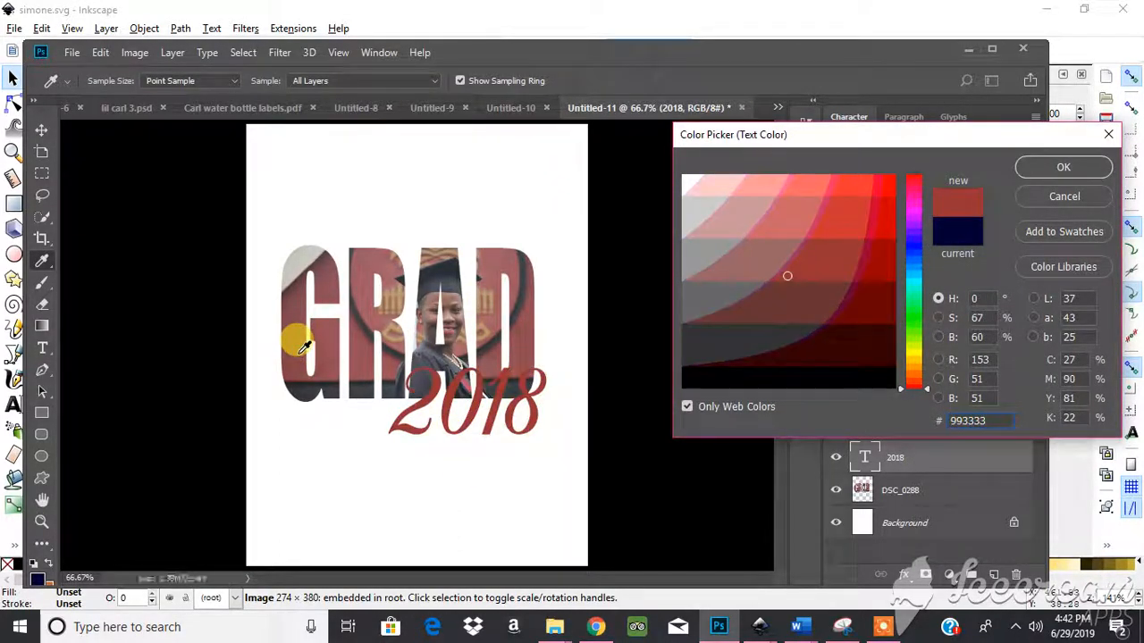
left_click(1063, 168)
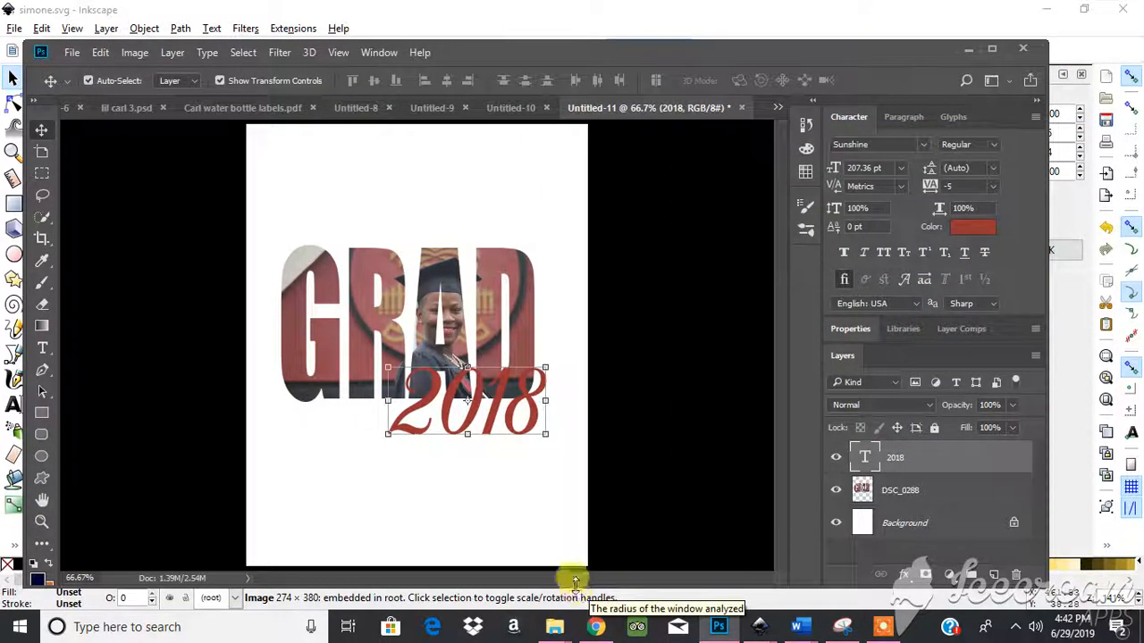